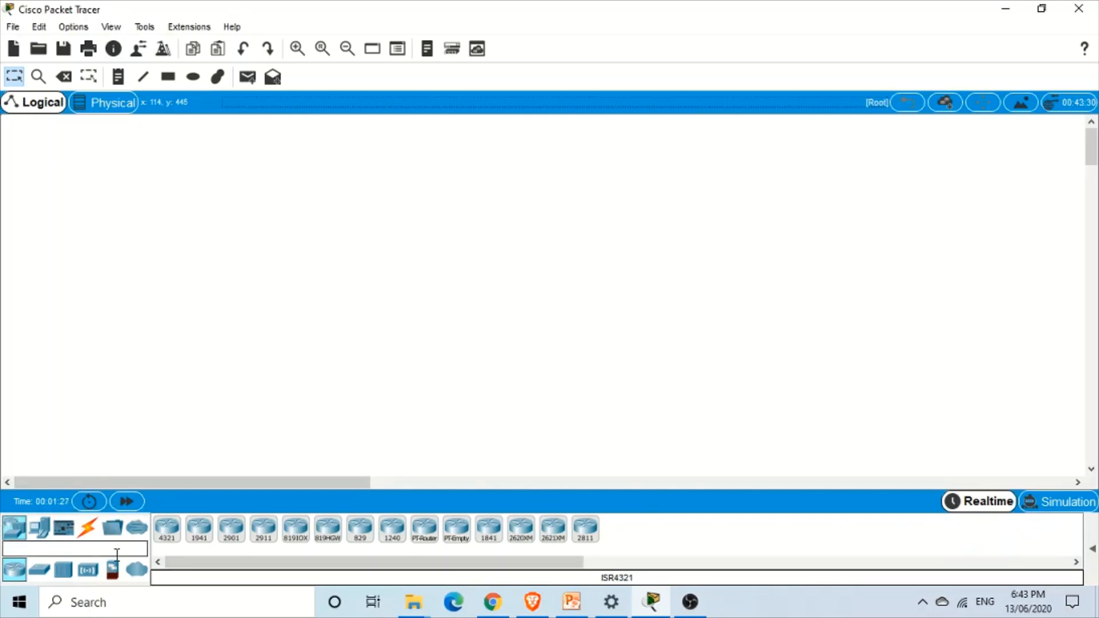
Place two generic PCs in the empty logical workspace, well apart with room for a switch between them.
click(40, 529)
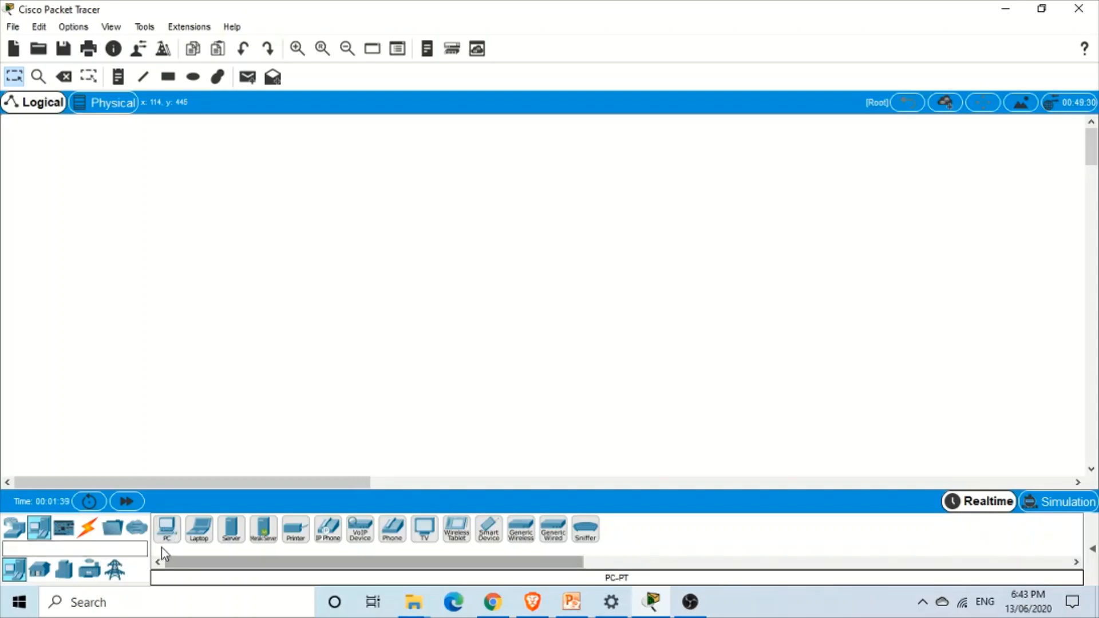
click(165, 531)
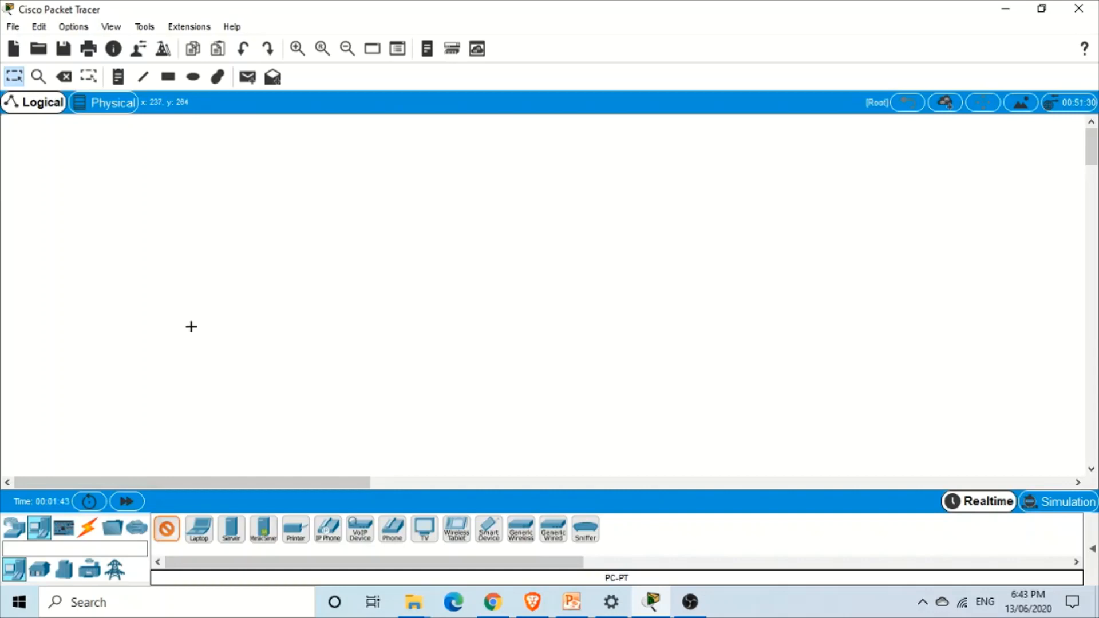
click(191, 327)
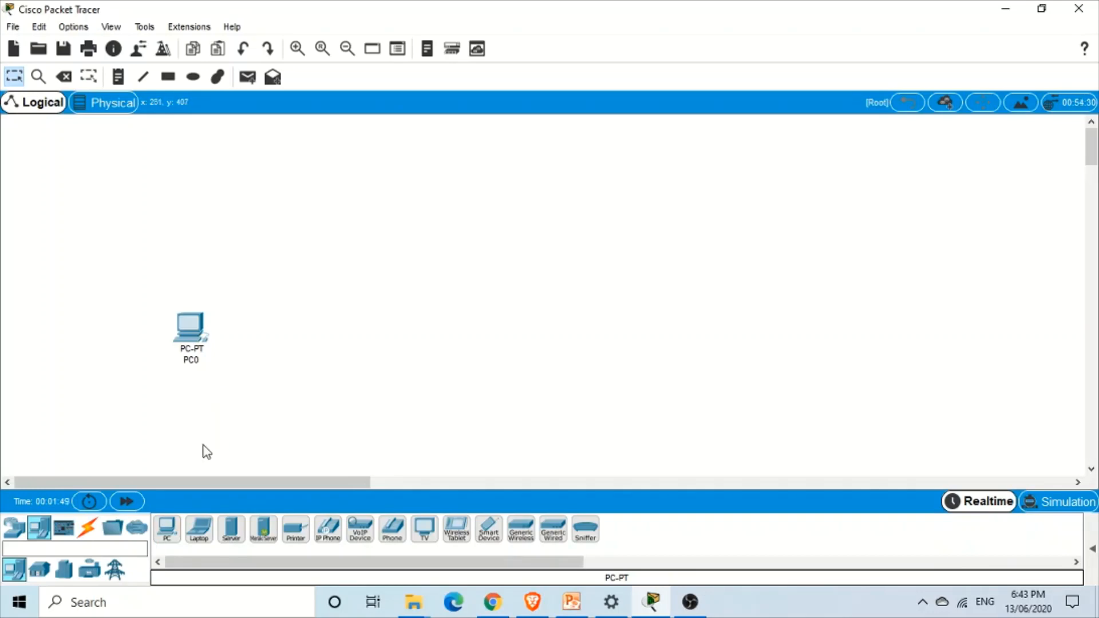
click(173, 533)
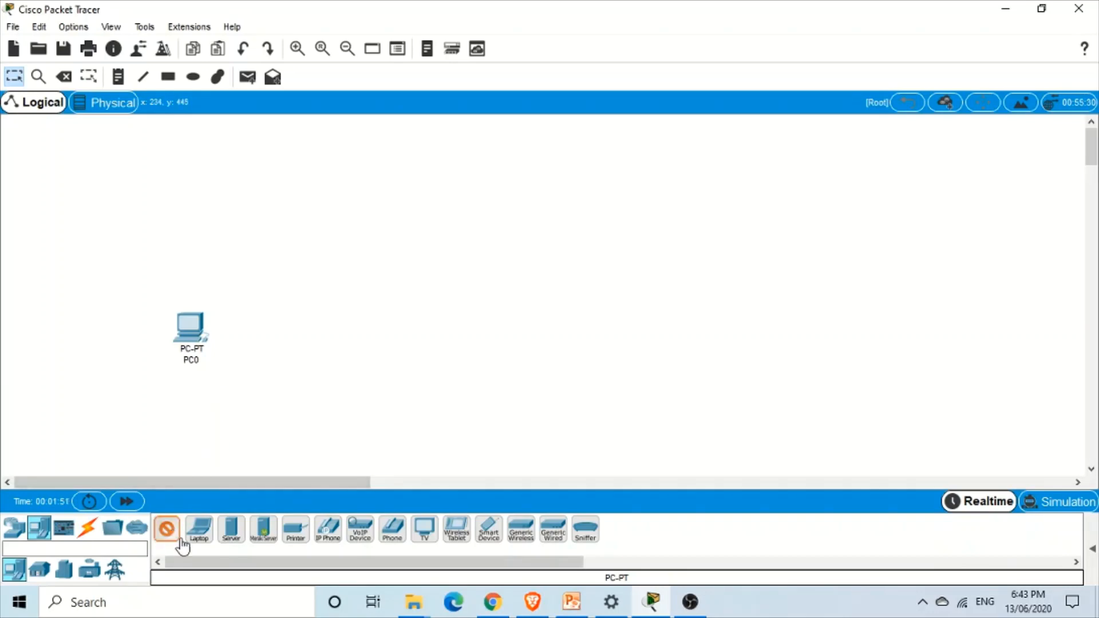
click(569, 274)
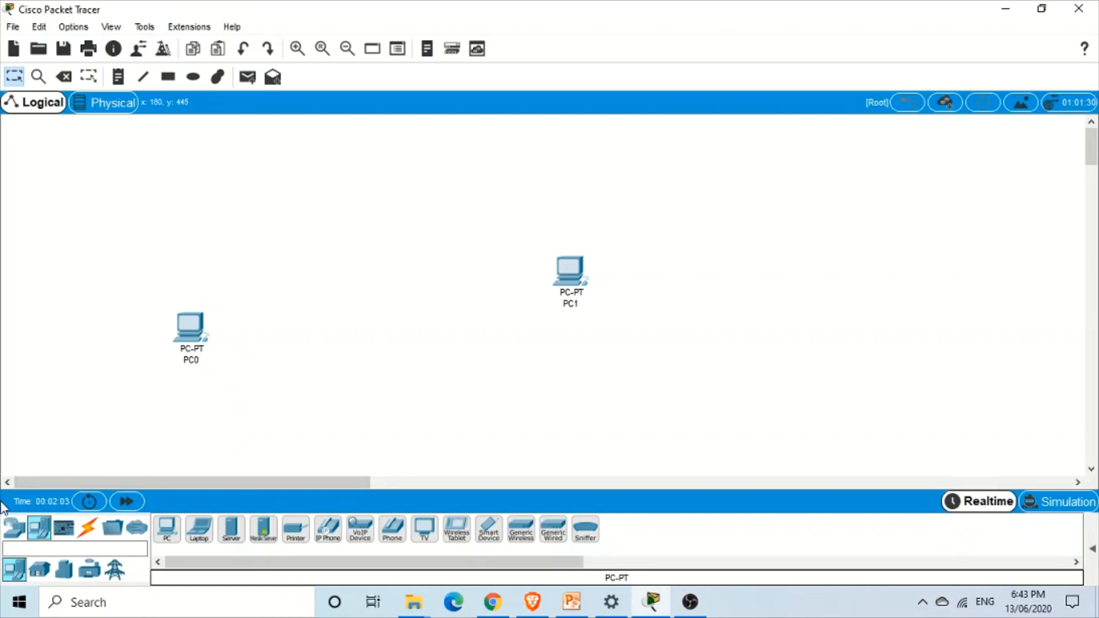
Place a 2960 switch in the workspace between PC0 and PC1.
click(13, 535)
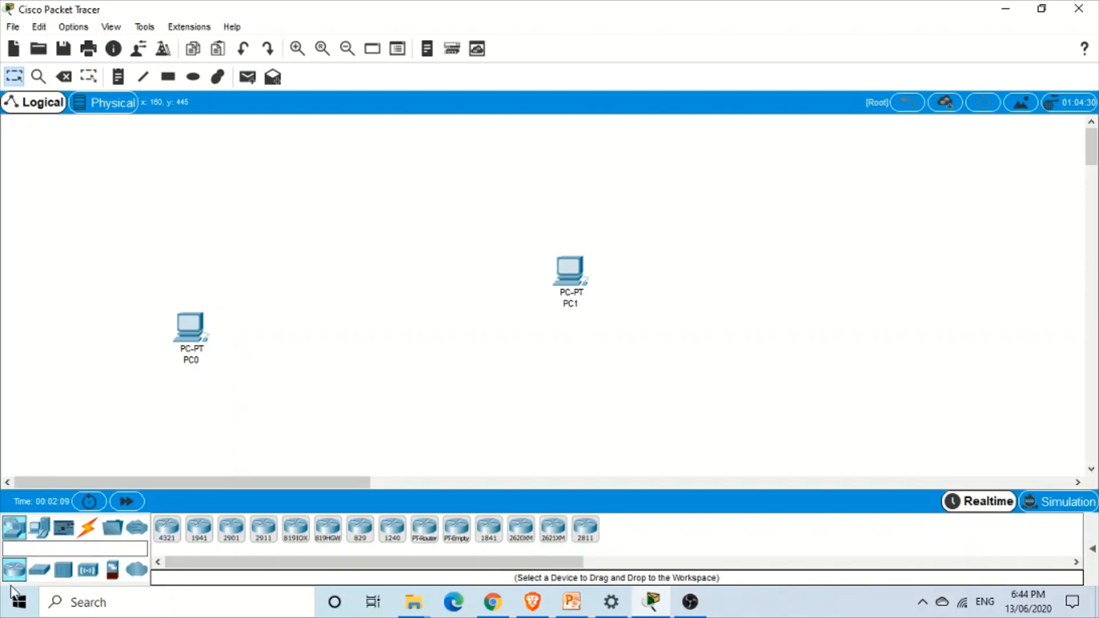
click(43, 570)
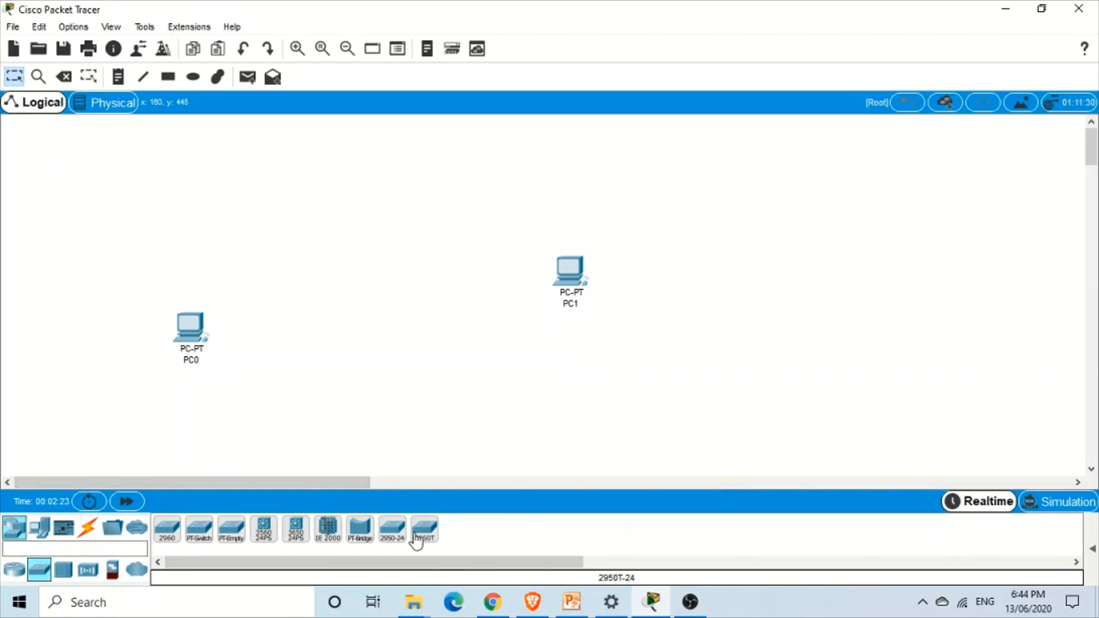
click(174, 534)
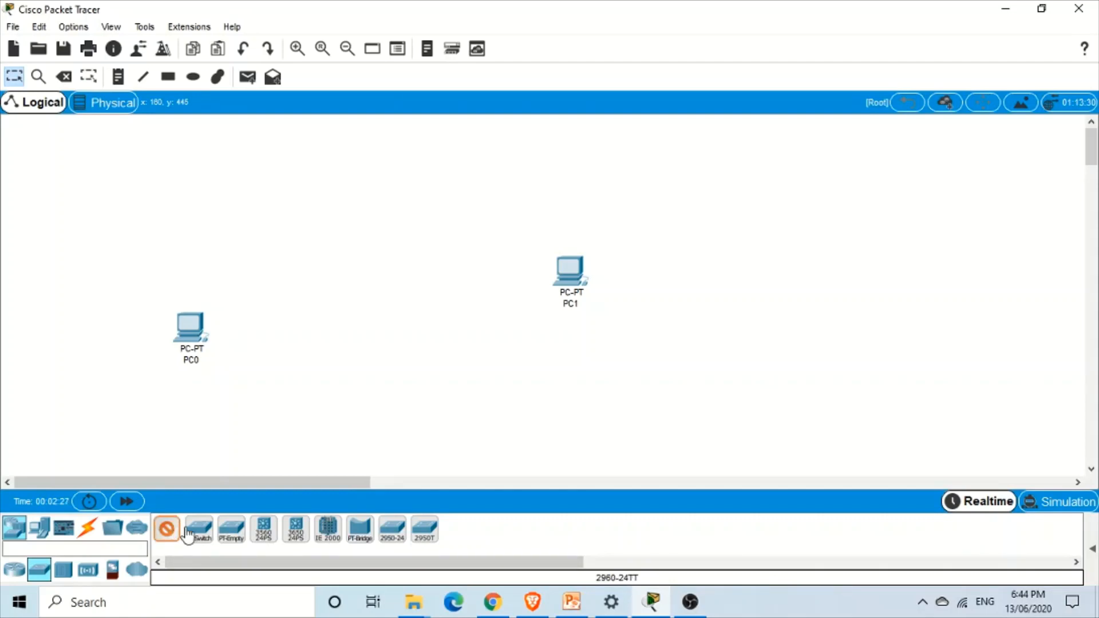
click(355, 287)
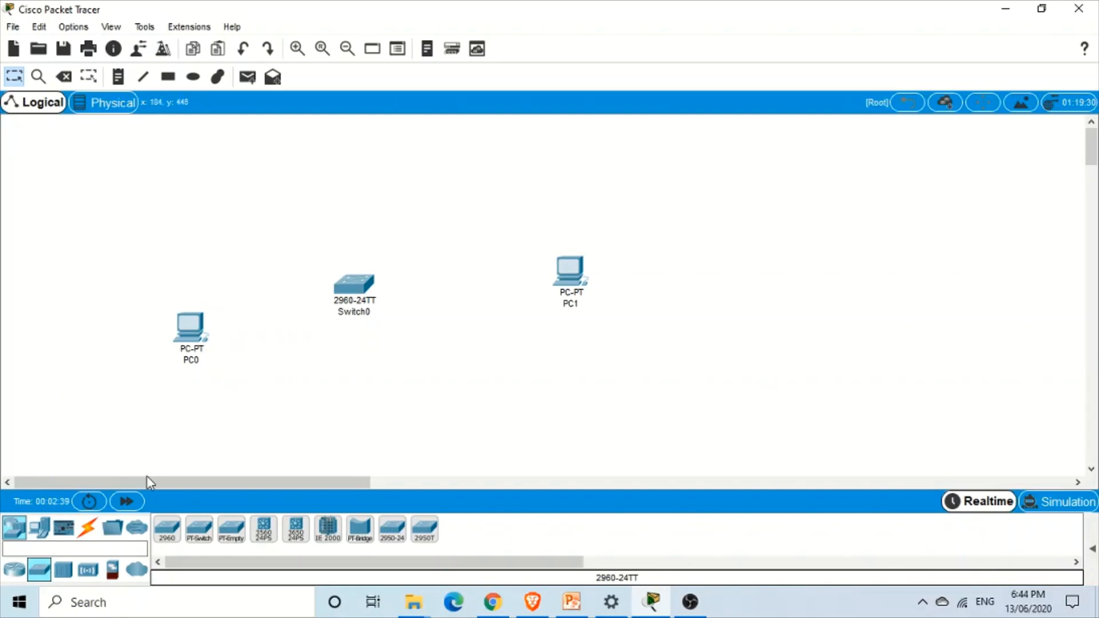
Connect PC0's FastEthernet0 port to FastEthernet0/1 on Switch0 with a copper straight-through cable.
click(88, 537)
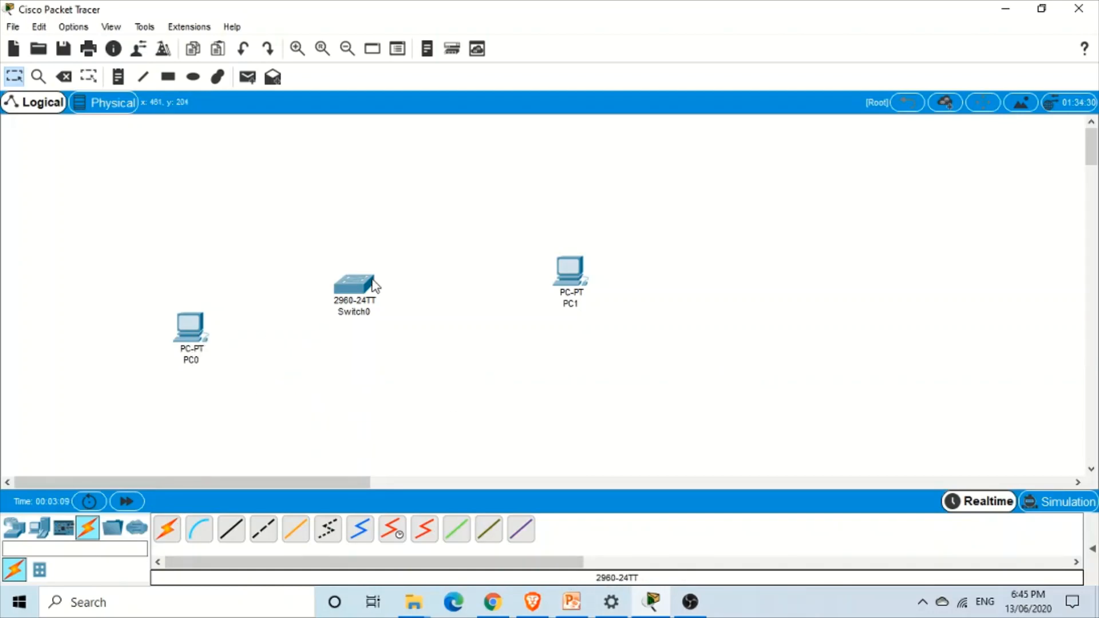
mouse_move(373, 284)
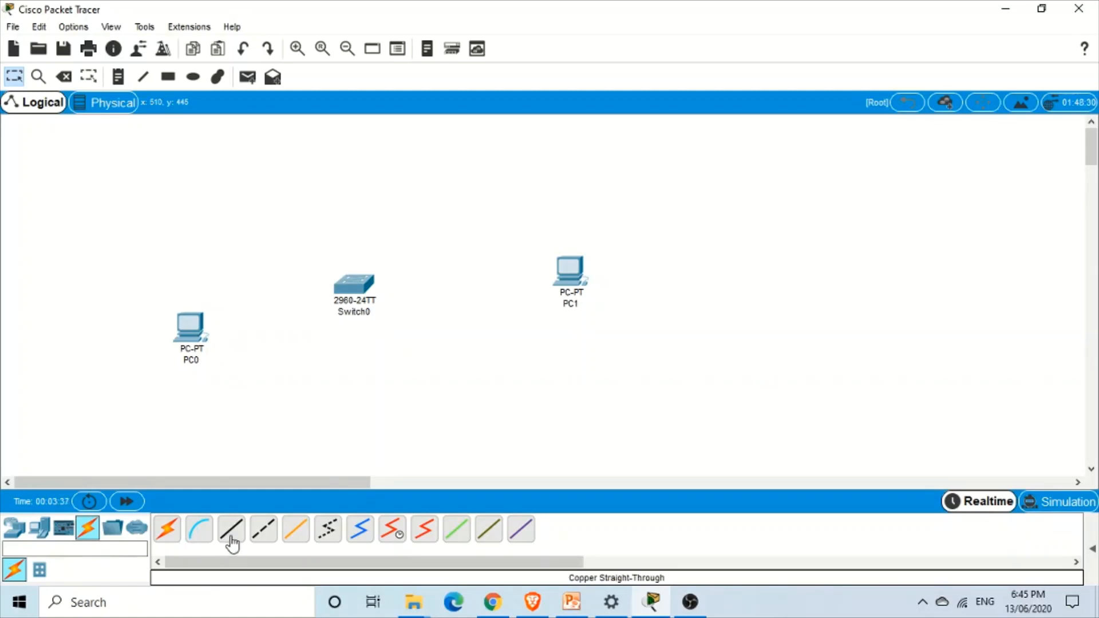
click(232, 538)
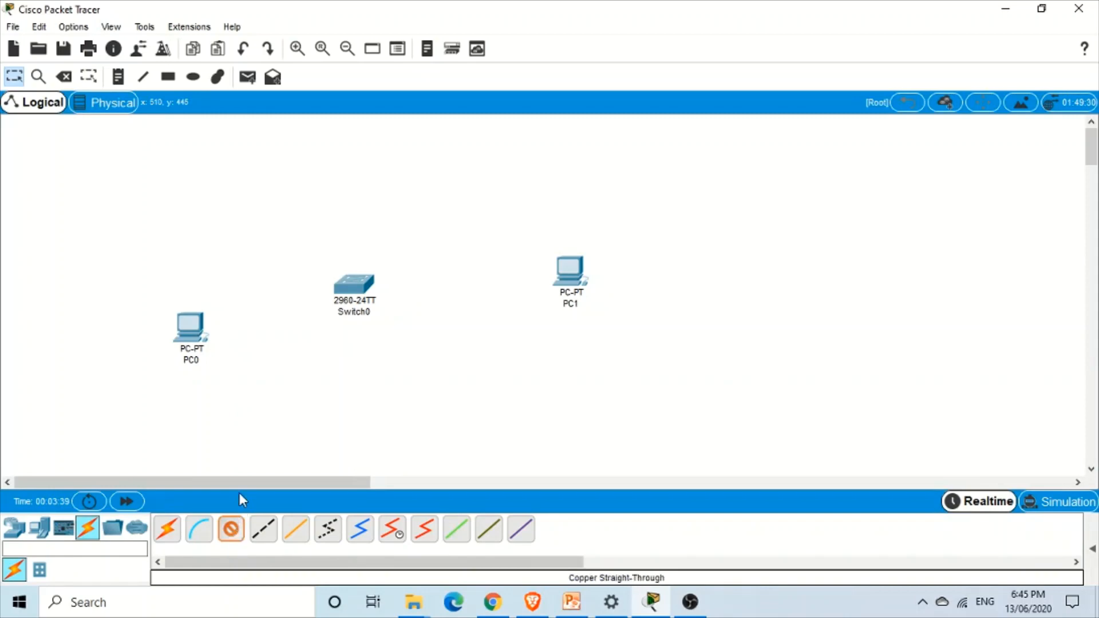
click(193, 329)
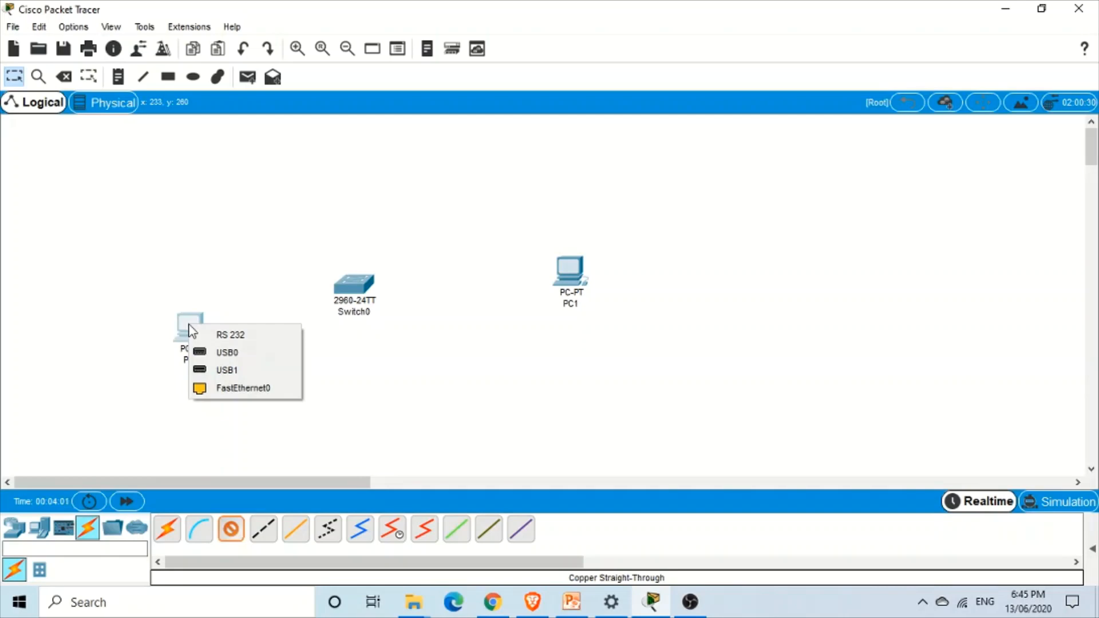
click(231, 389)
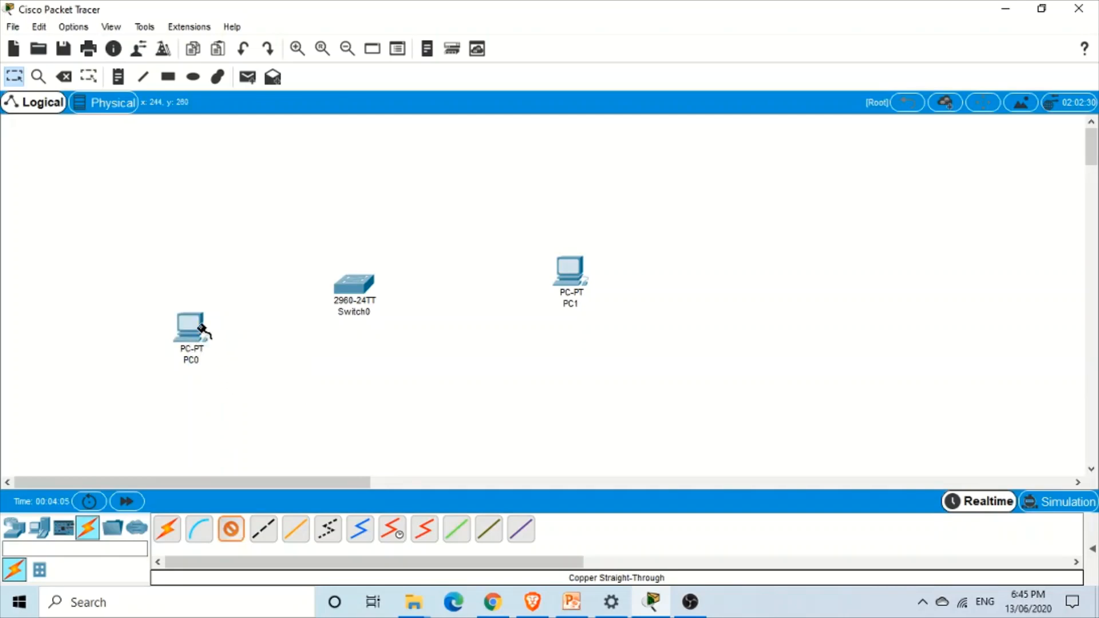
mouse_move(201, 328)
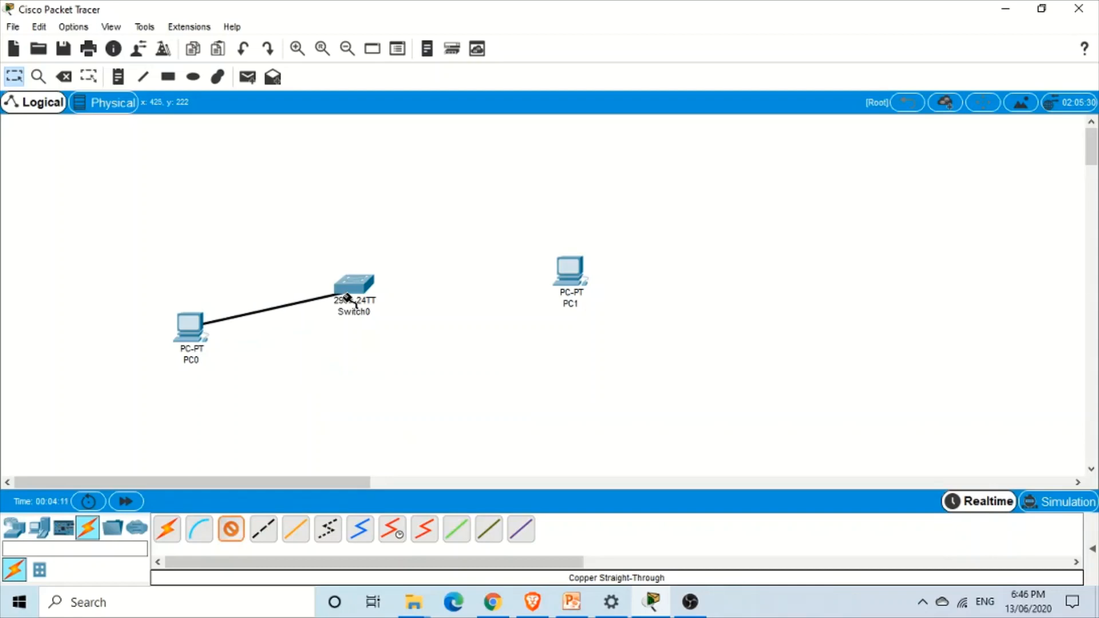
mouse_move(350, 287)
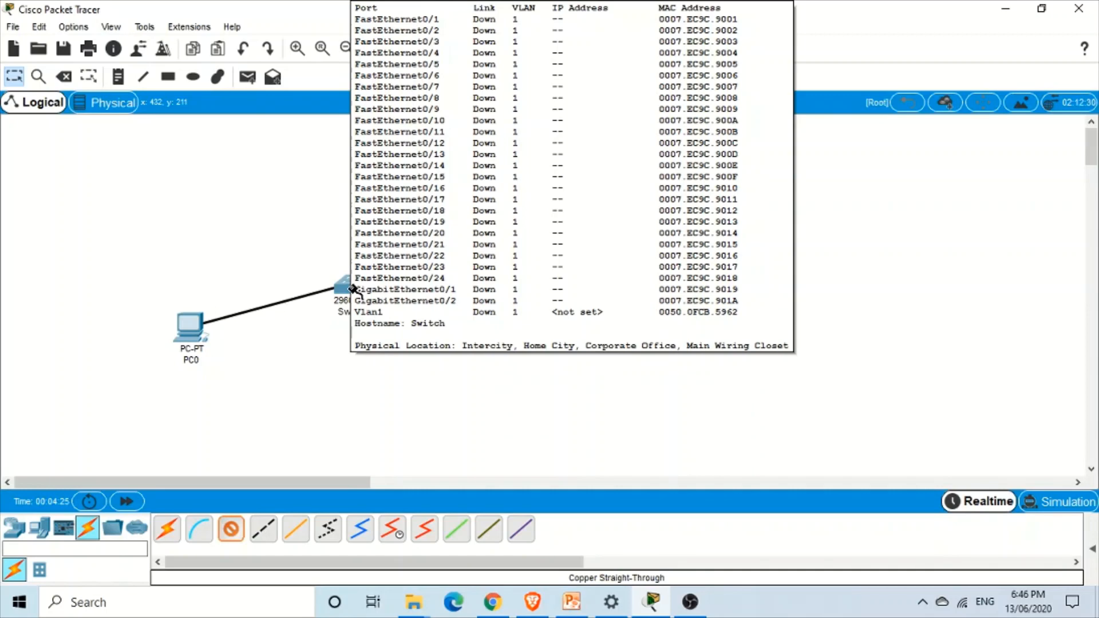
click(341, 288)
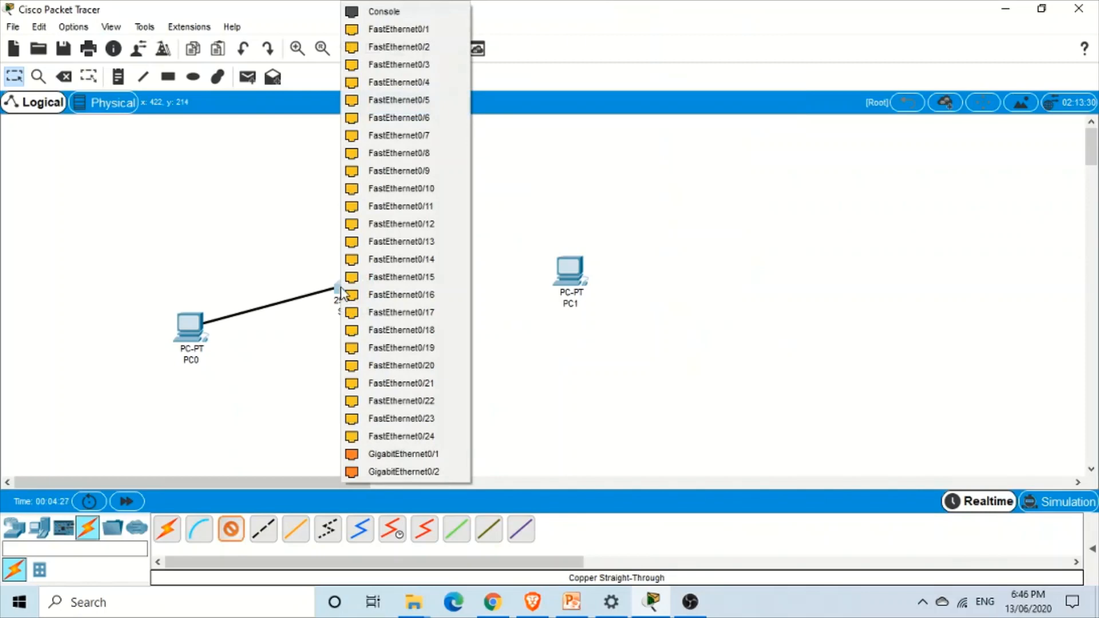
click(445, 35)
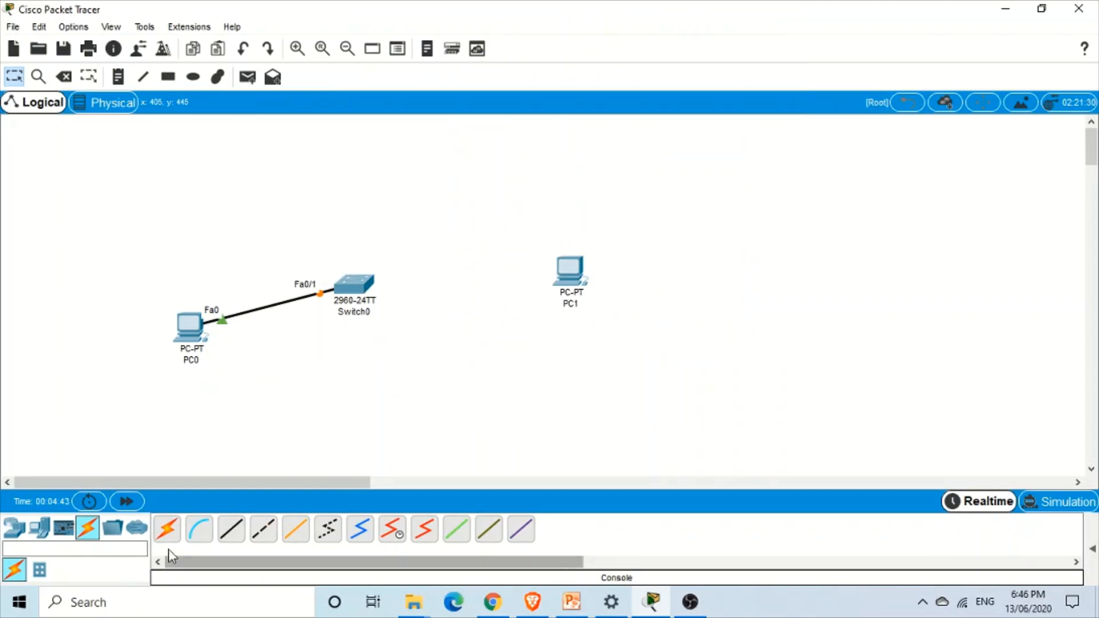
Connect PC1's FastEthernet0 port to FastEthernet0/2 on Switch0 with a copper straight-through cable.
click(231, 535)
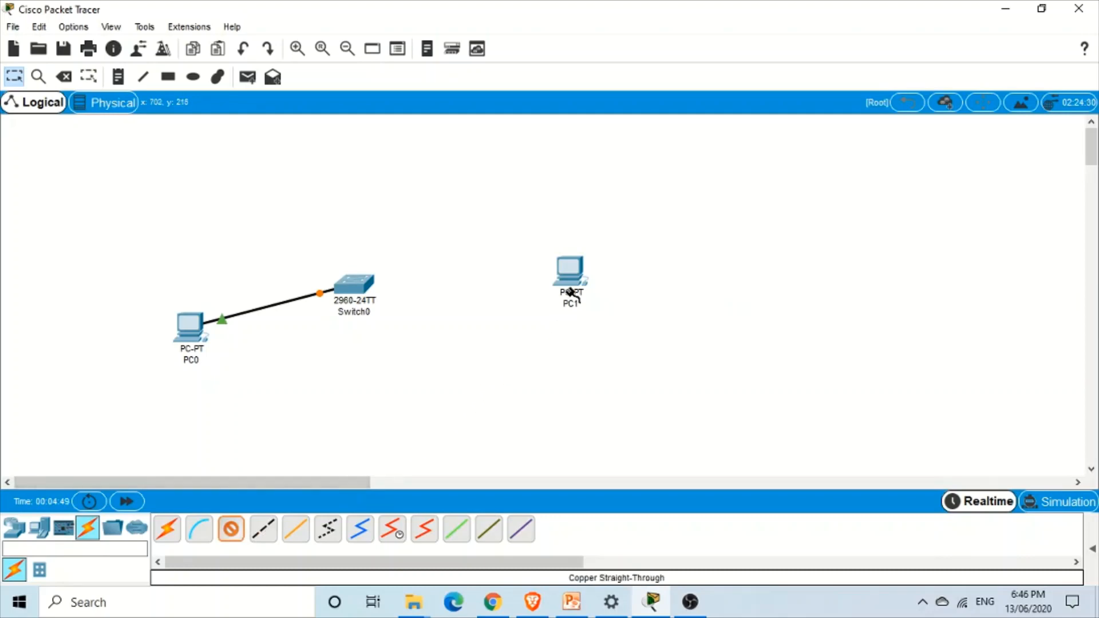
click(567, 275)
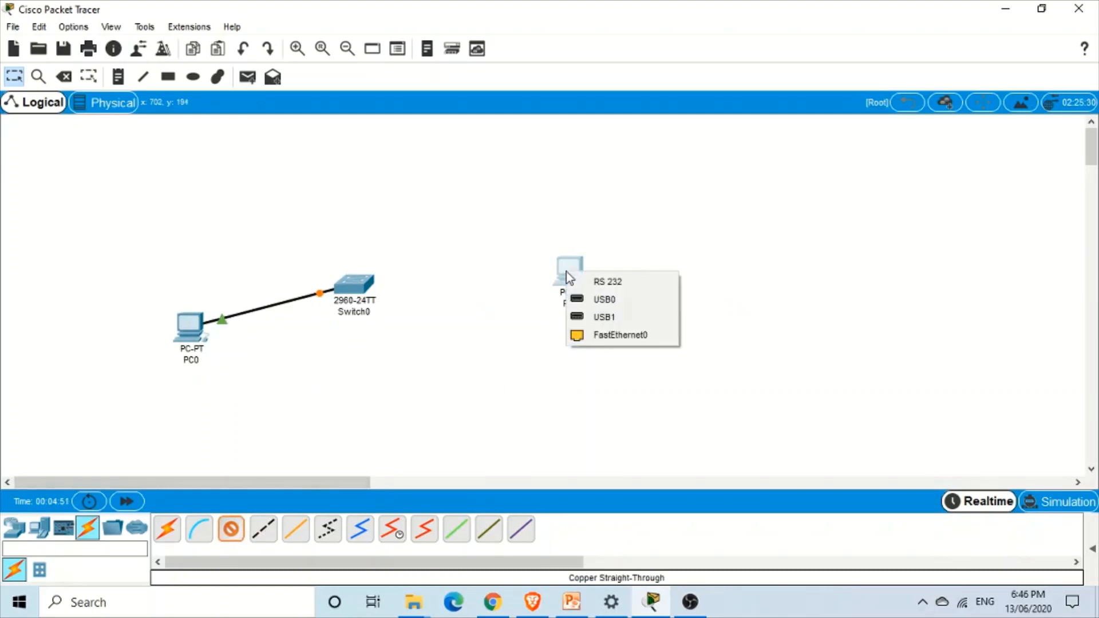
click(597, 340)
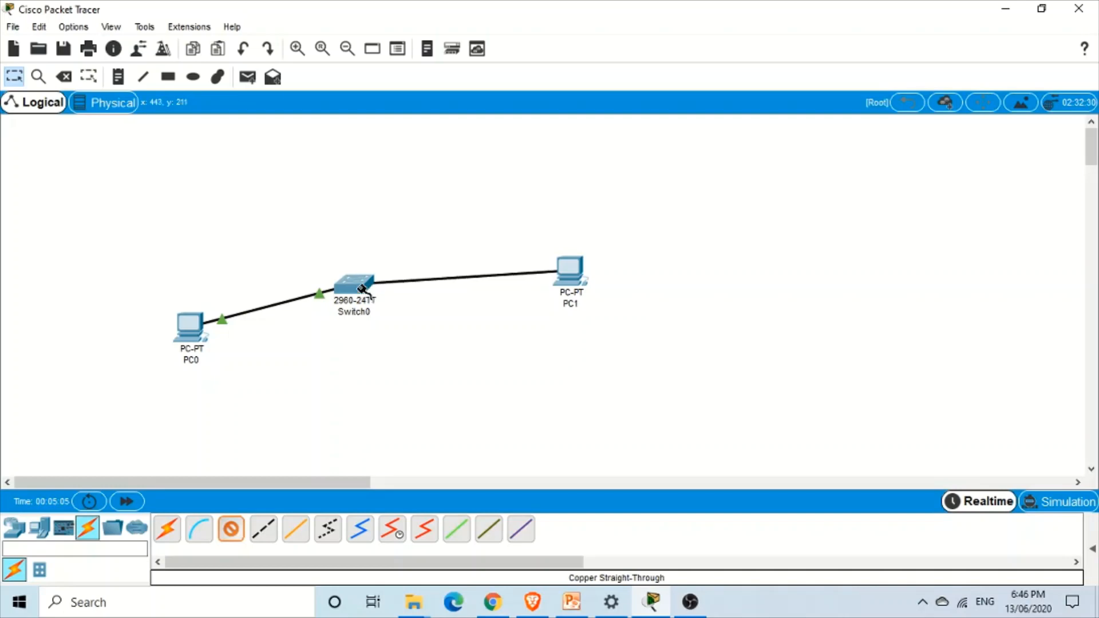
click(361, 287)
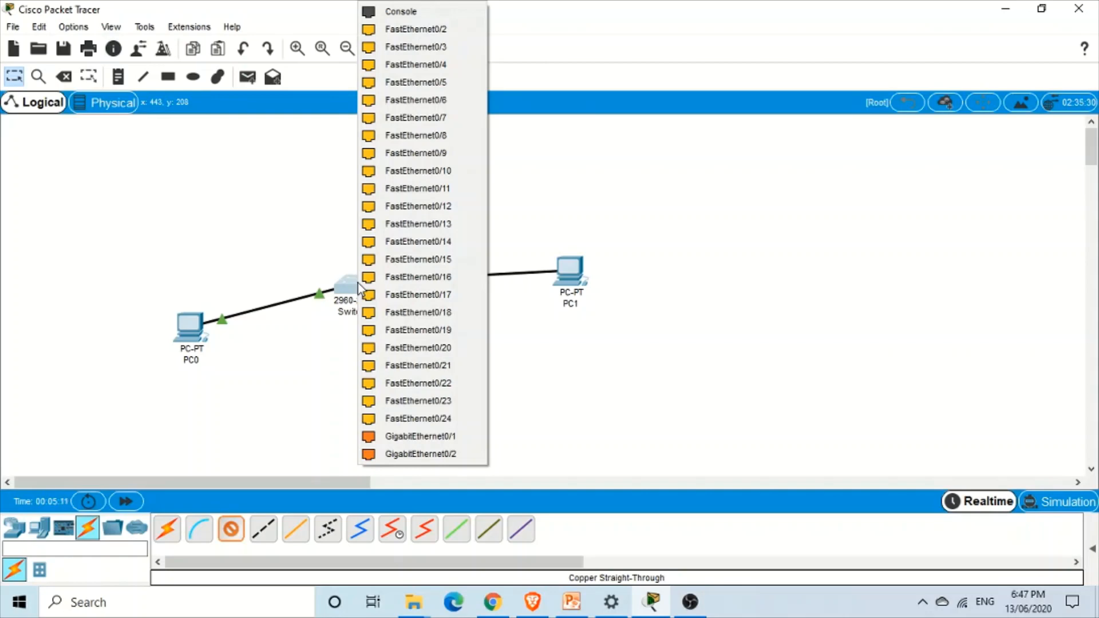
click(422, 35)
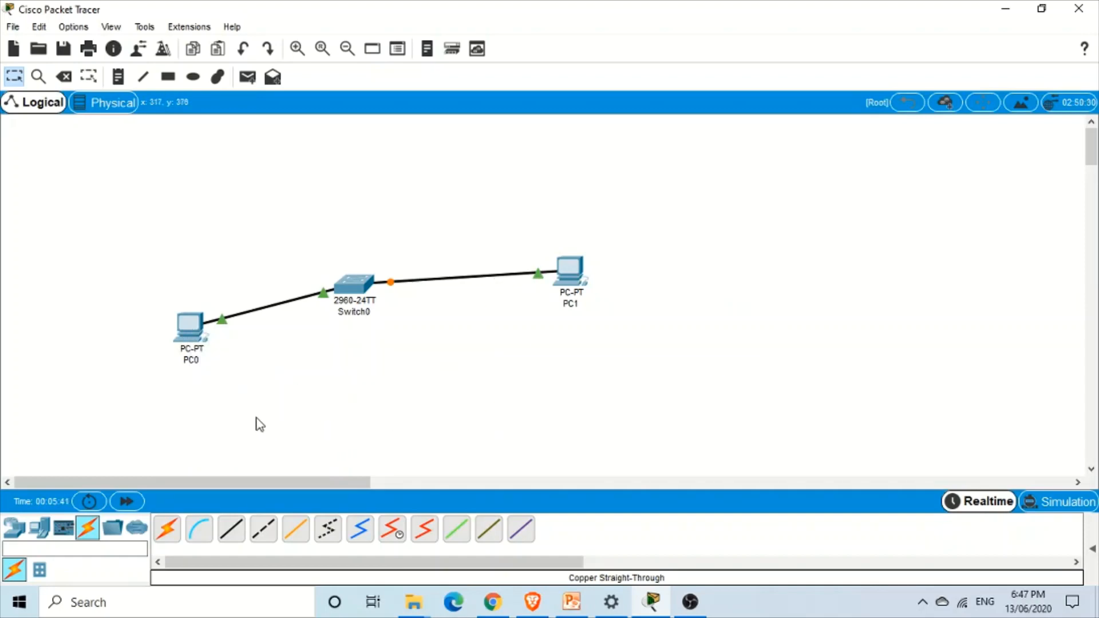
Give PC0 the static IP address 192.168.10.1 with subnet mask 255.255.255.0, and close its configuration window.
click(190, 329)
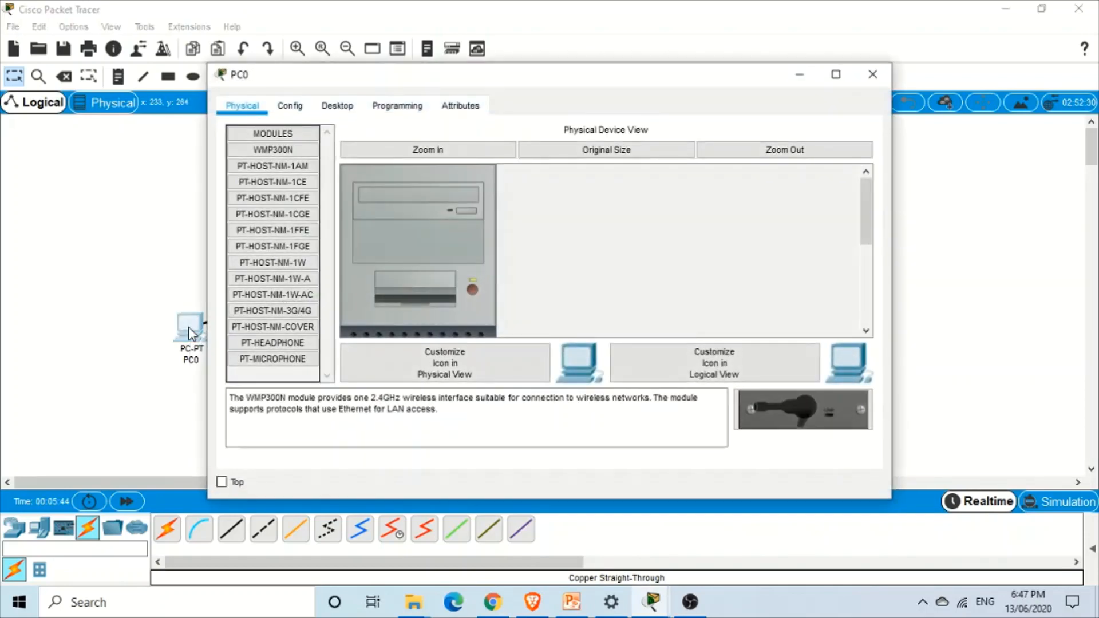
click(350, 108)
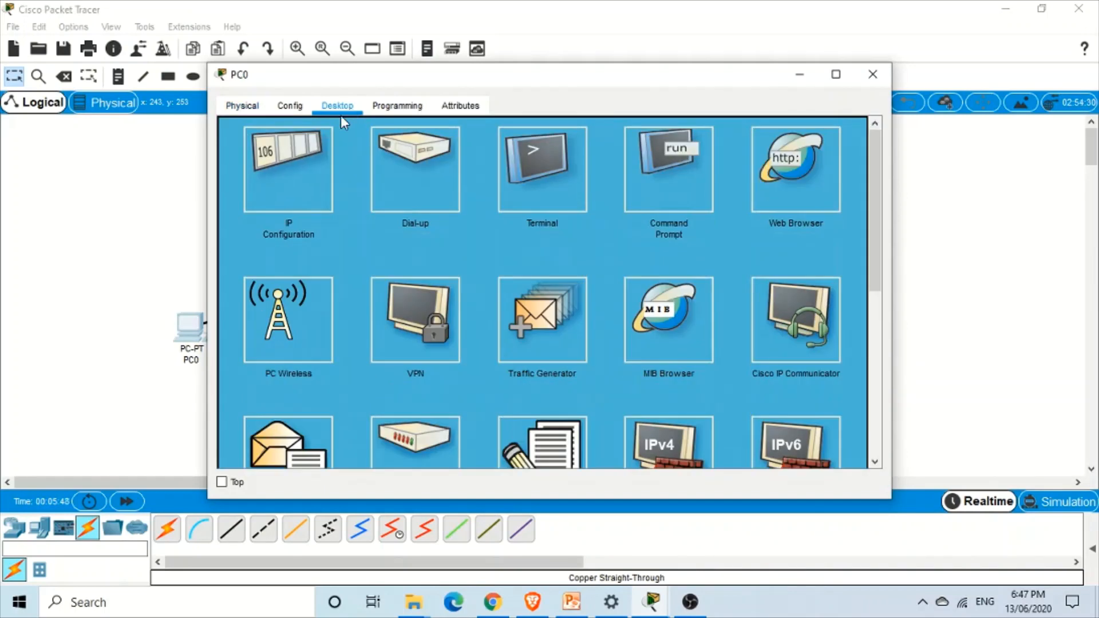
click(304, 175)
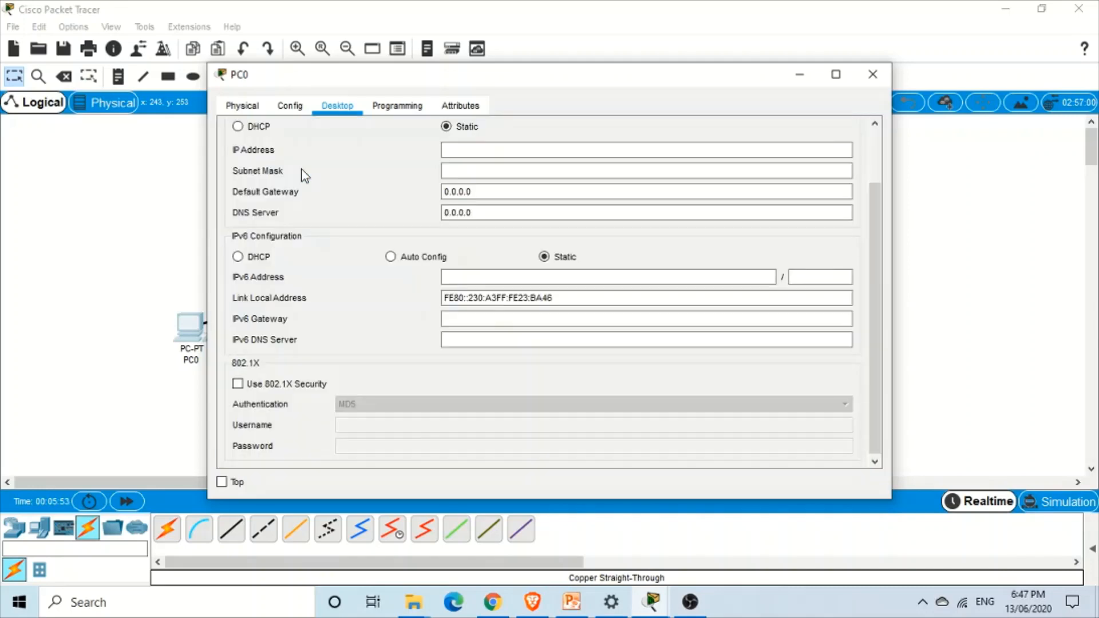
click(470, 147)
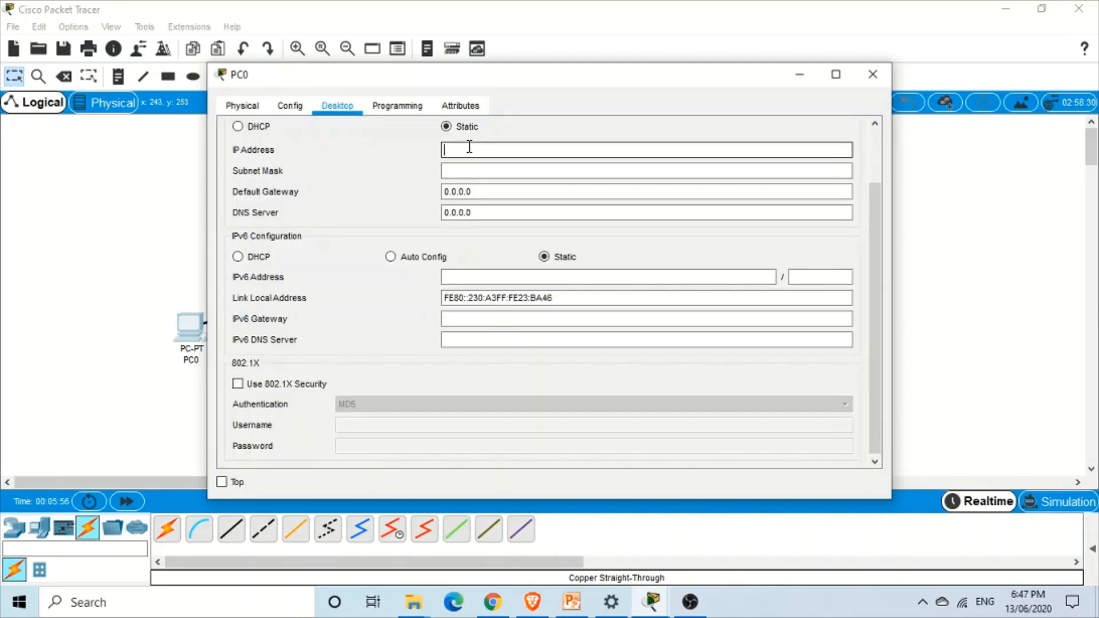
text(192.168.10.1)
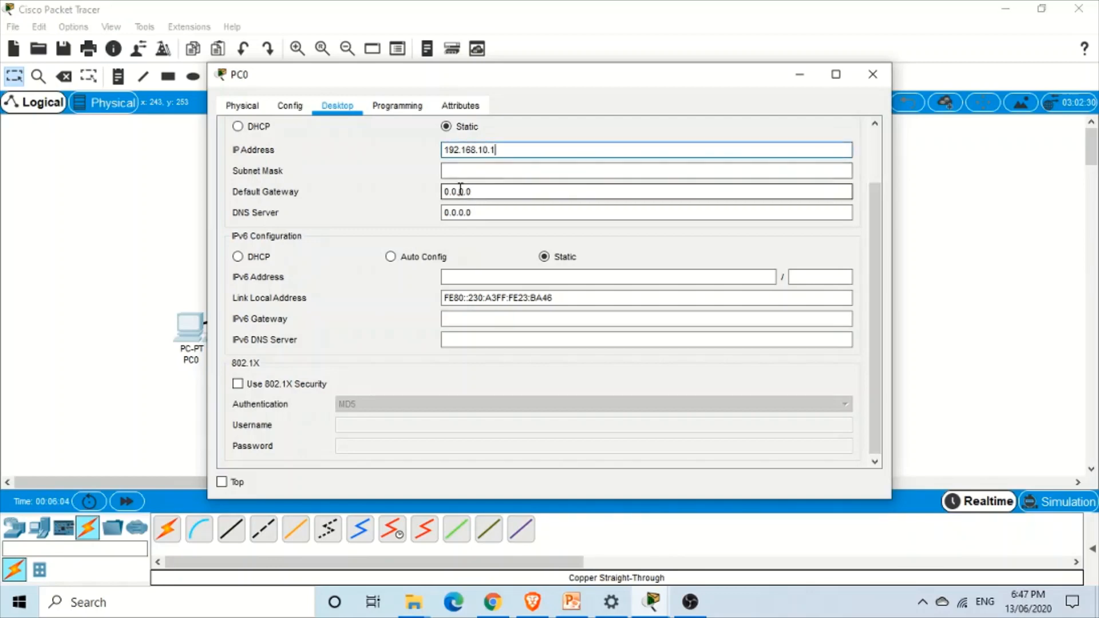
click(468, 171)
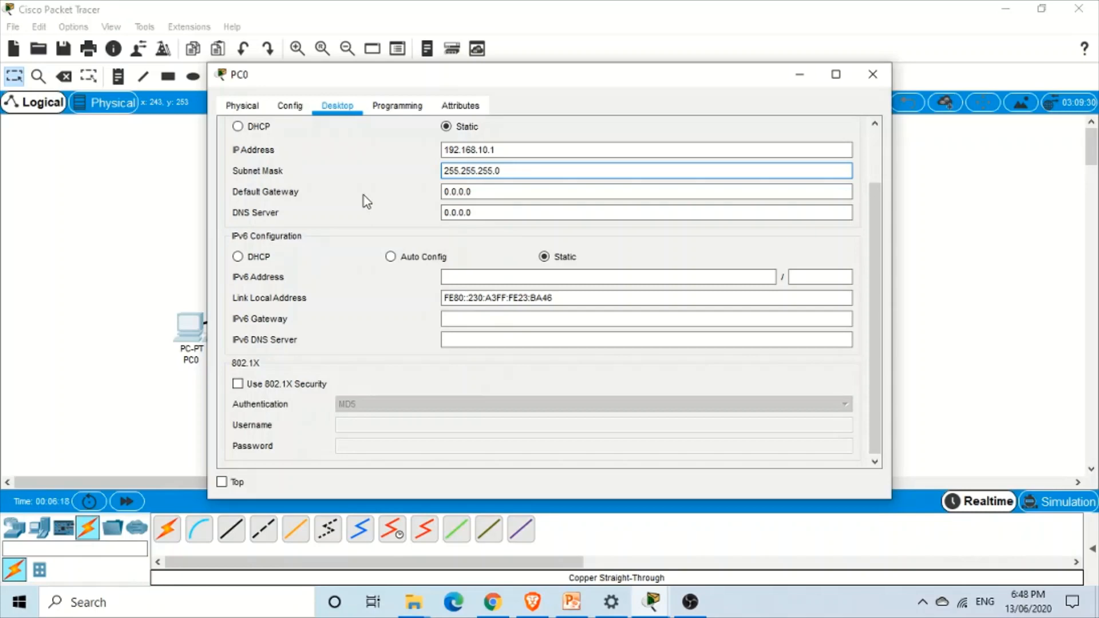
click(871, 75)
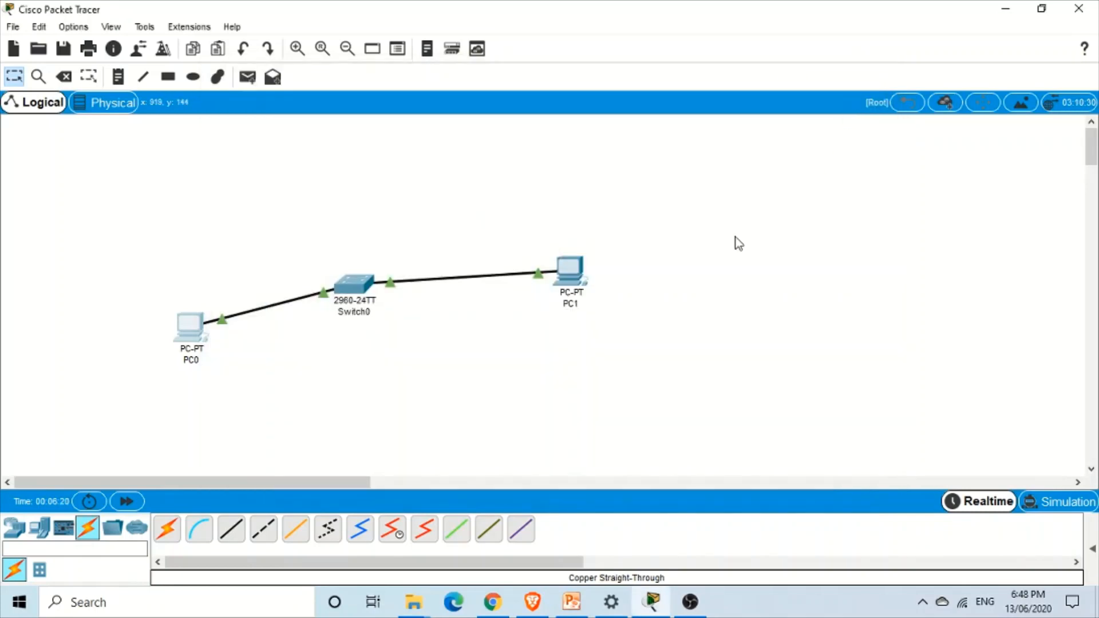
Give PC1 the static IP address 192.168.10.2 with subnet mask 255.255.255.0, and close its configuration window.
click(573, 275)
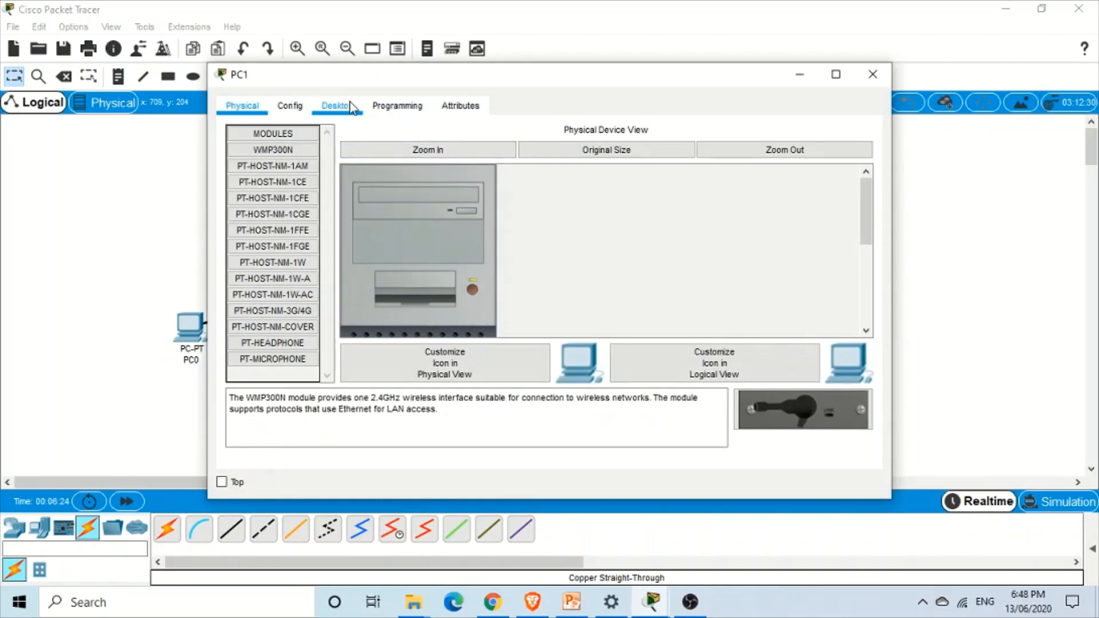
click(349, 102)
click(318, 160)
click(451, 151)
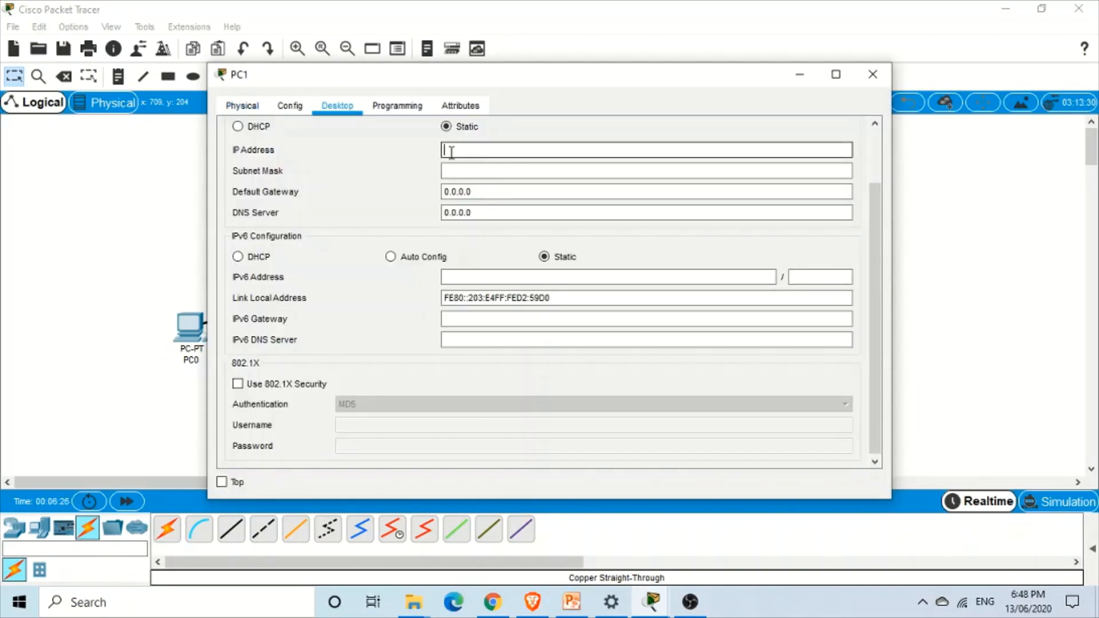
text(192.168.10.2)
click(491, 172)
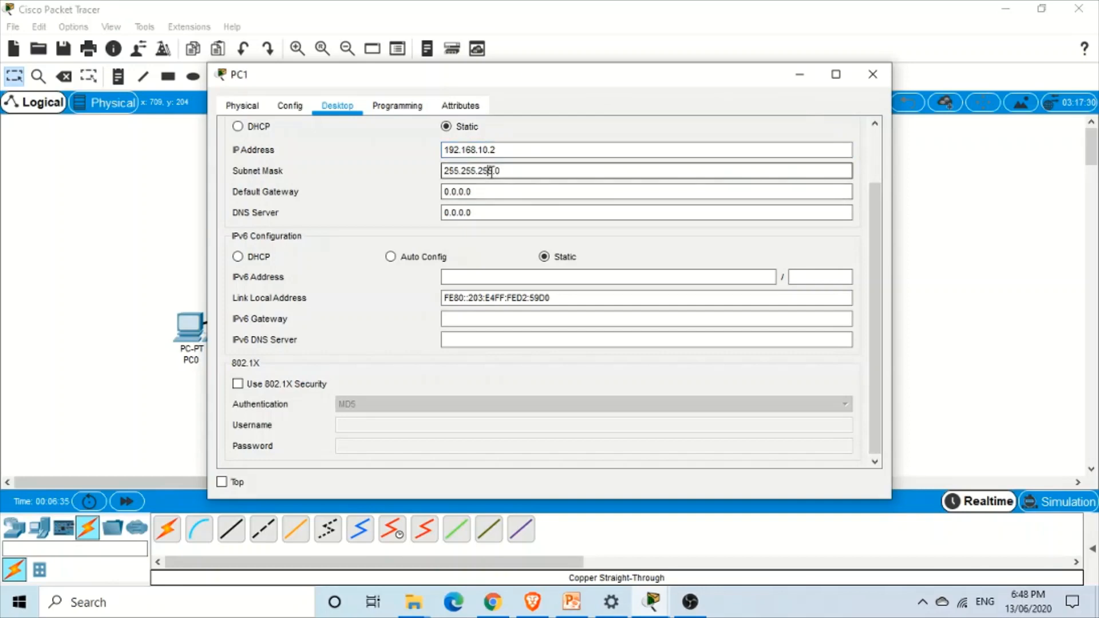
click(870, 81)
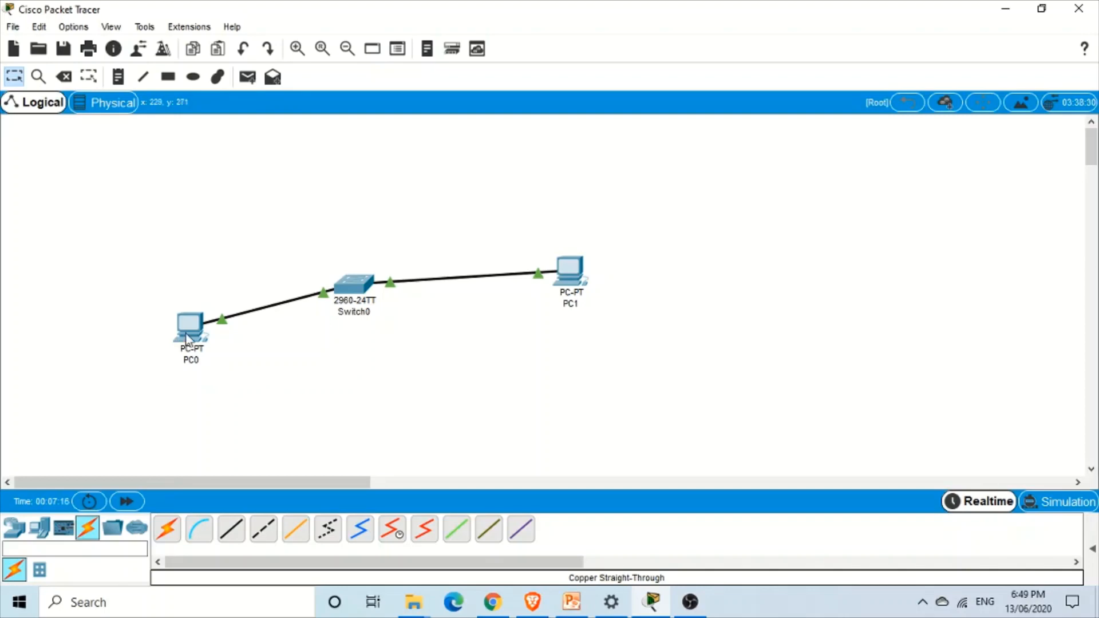
mouse_move(186, 337)
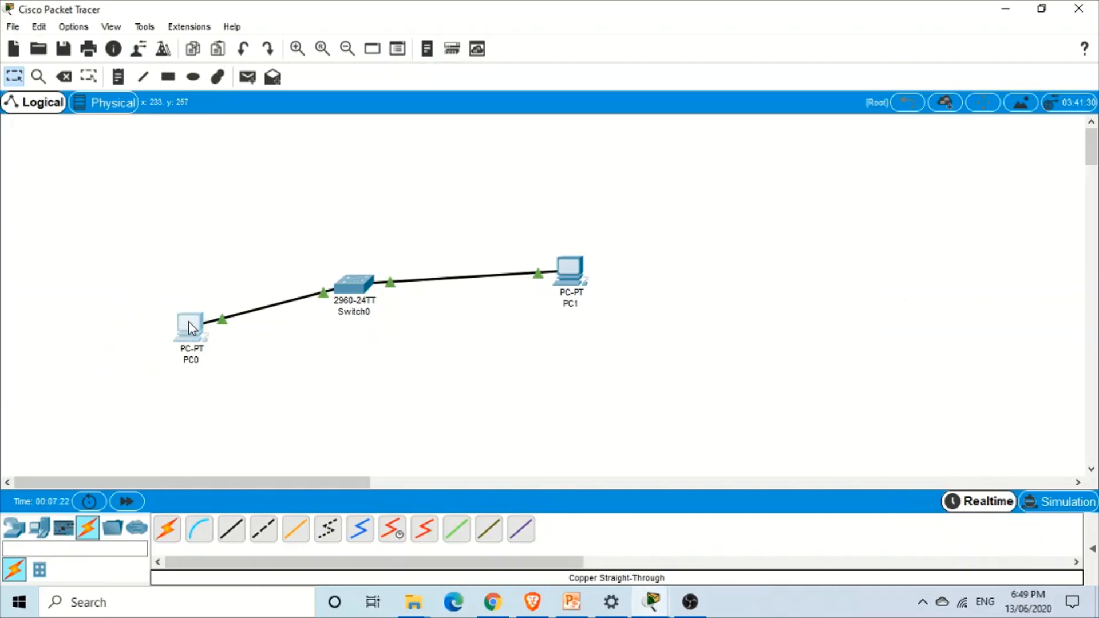
Ping 192.168.10.2 from PC0's command prompt to test connectivity with PC1, and close PC0's window.
click(191, 329)
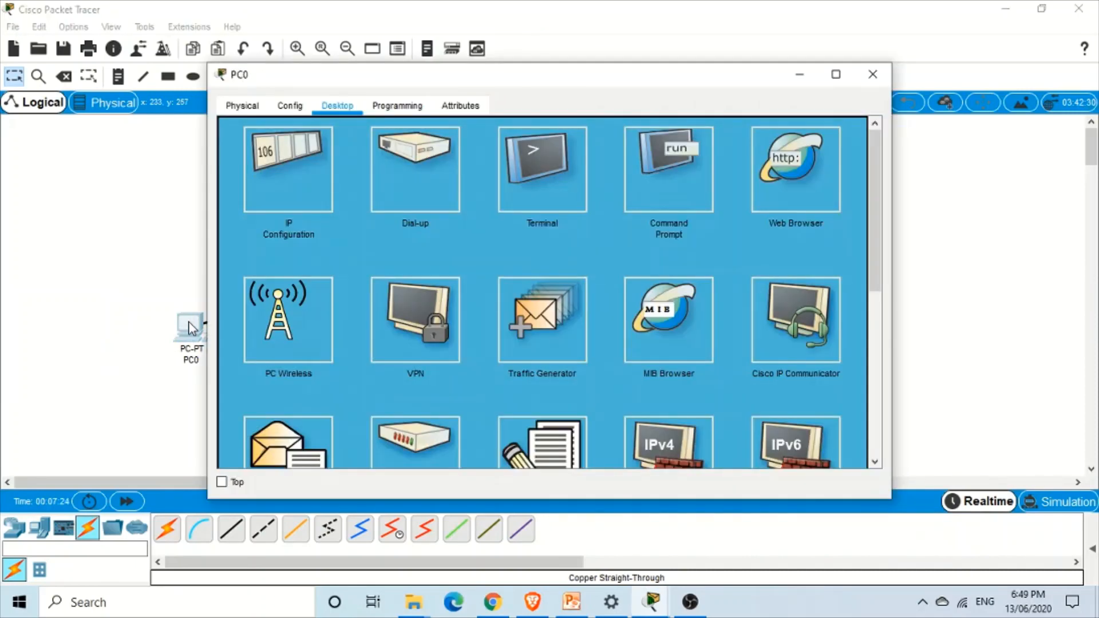
click(692, 154)
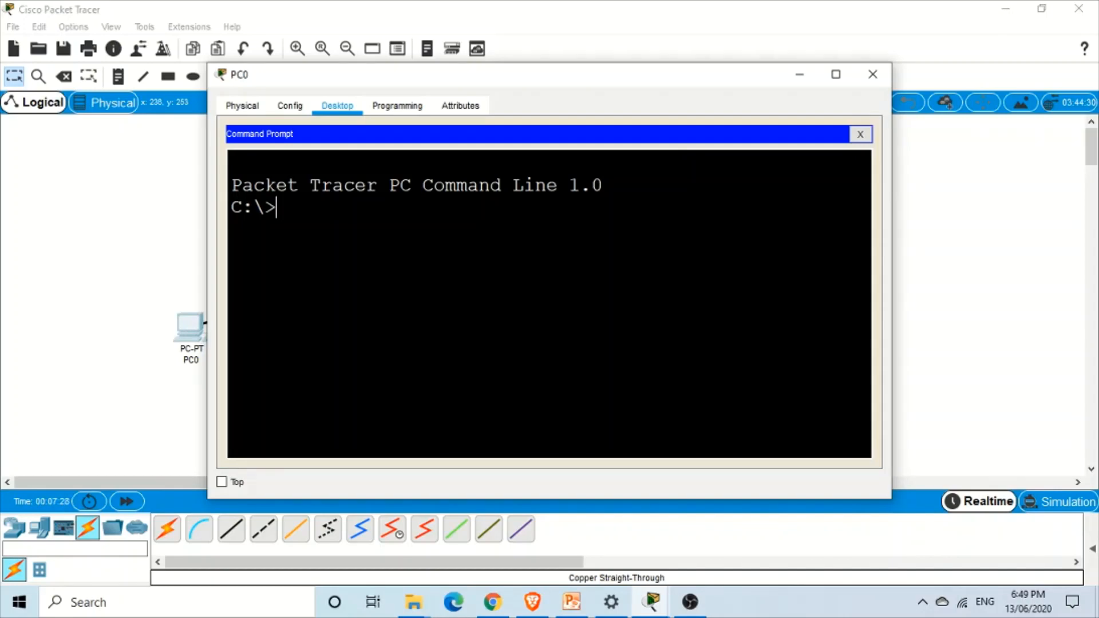
text(ping 192)
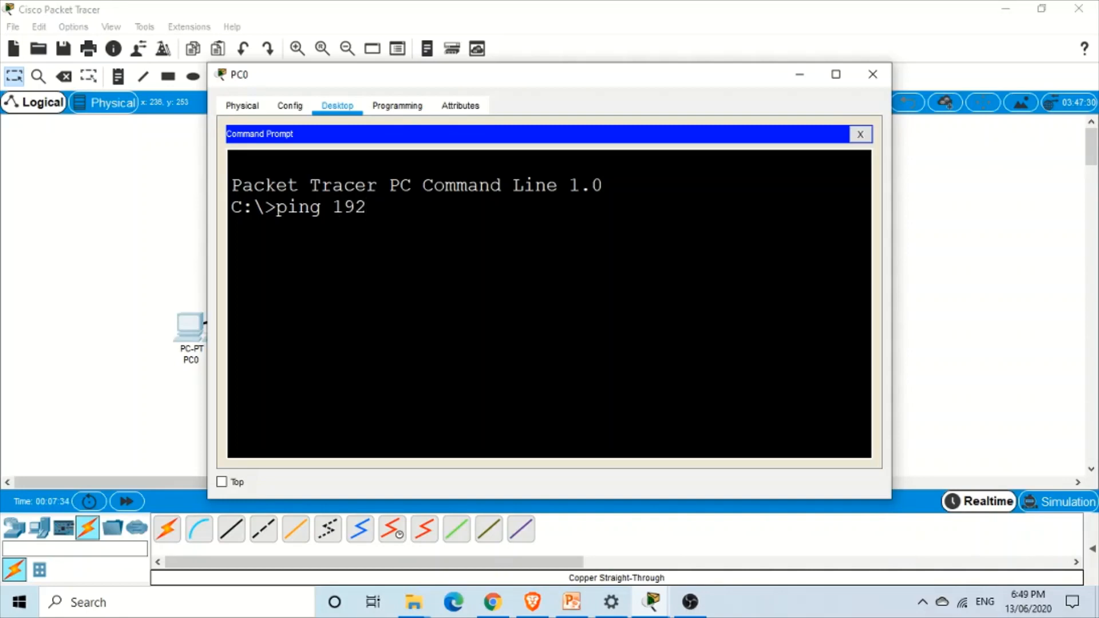
text(.168.10.2)
key(Return)
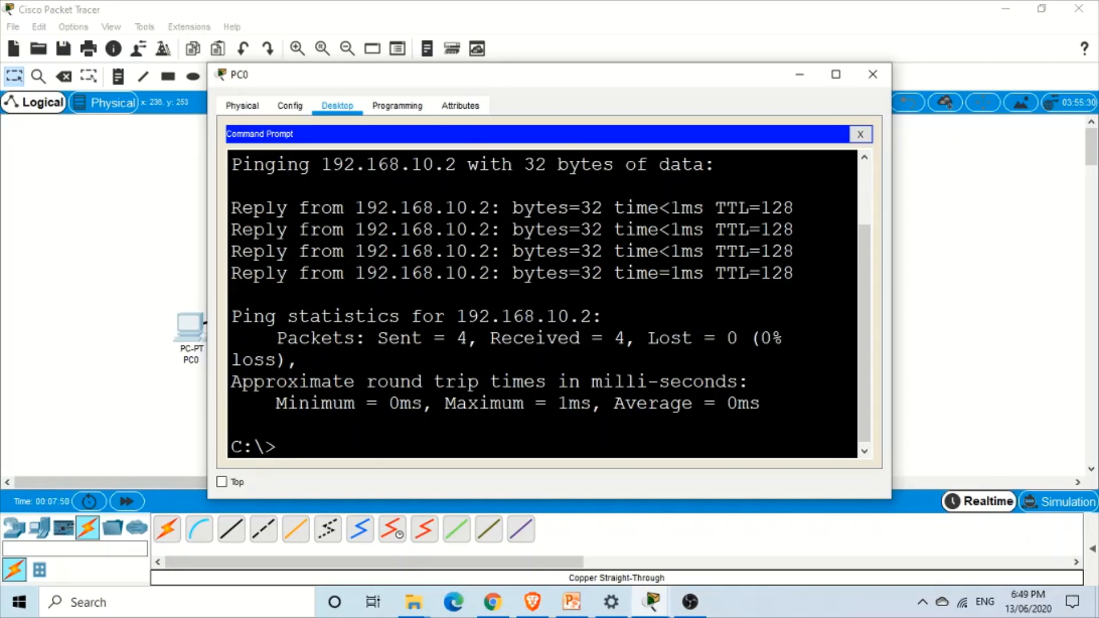
click(871, 75)
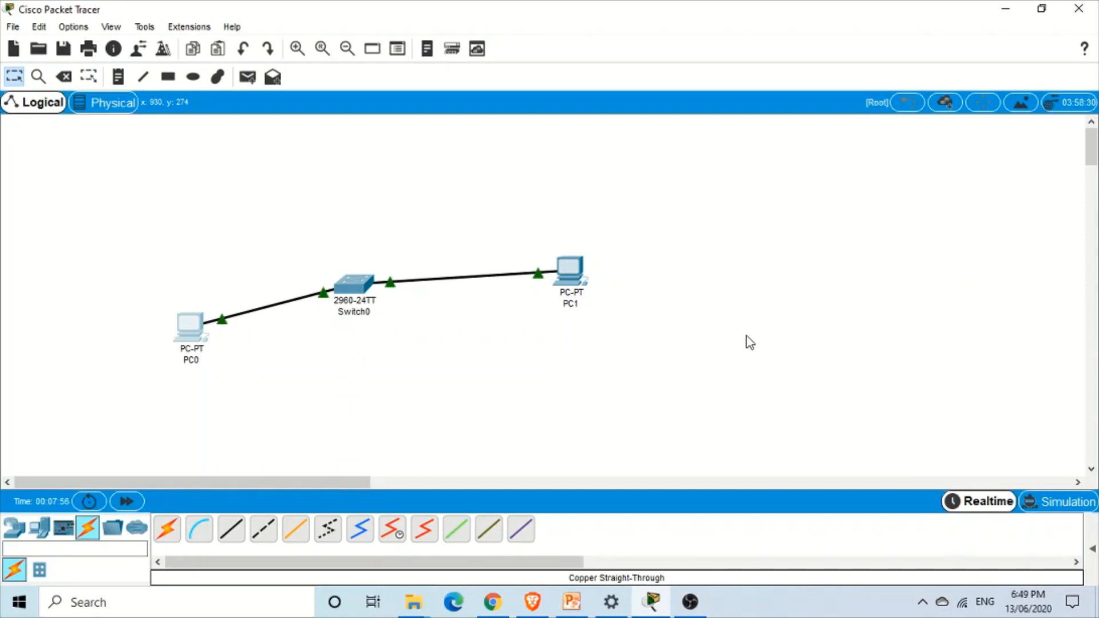
Play a simulation of a simple PDU sent from PC0 to PC1 in Simulation mode, and return to Realtime mode.
click(1068, 507)
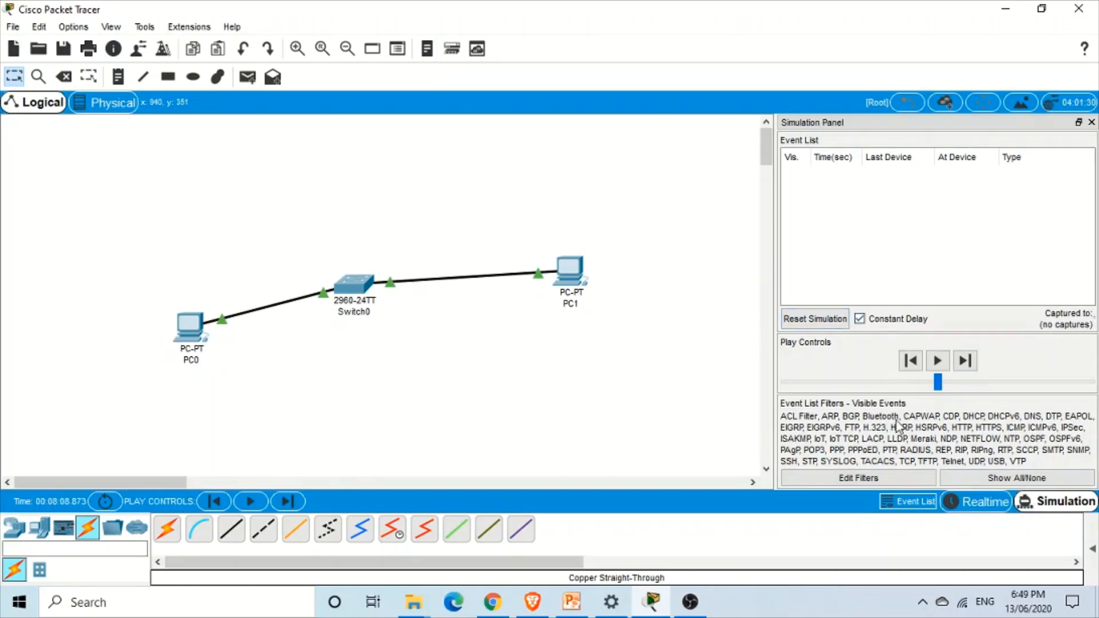
click(245, 83)
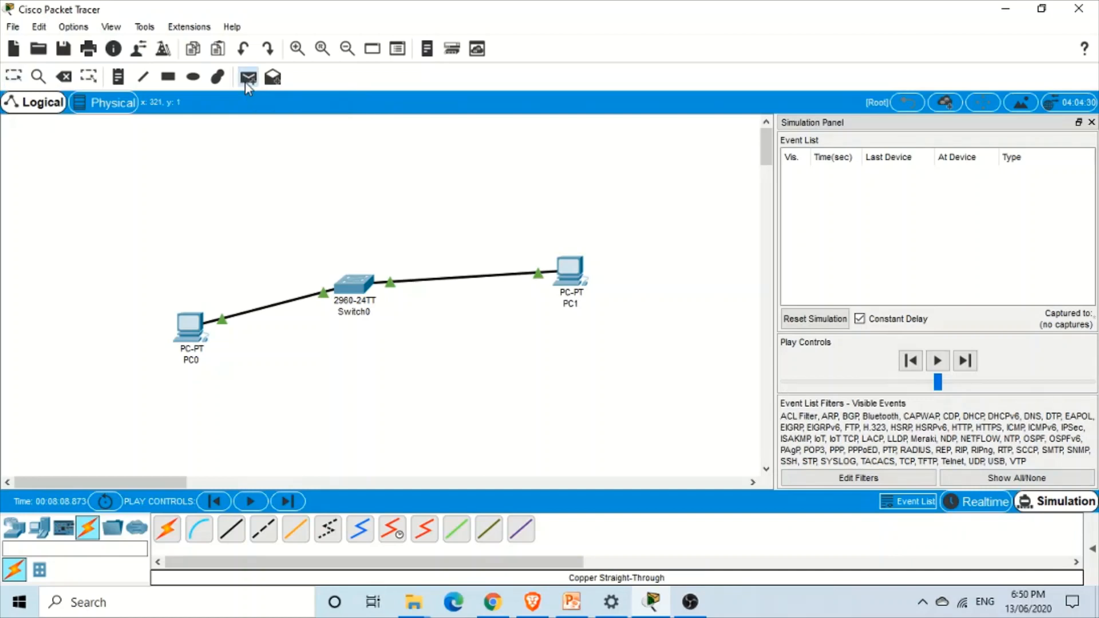
click(188, 329)
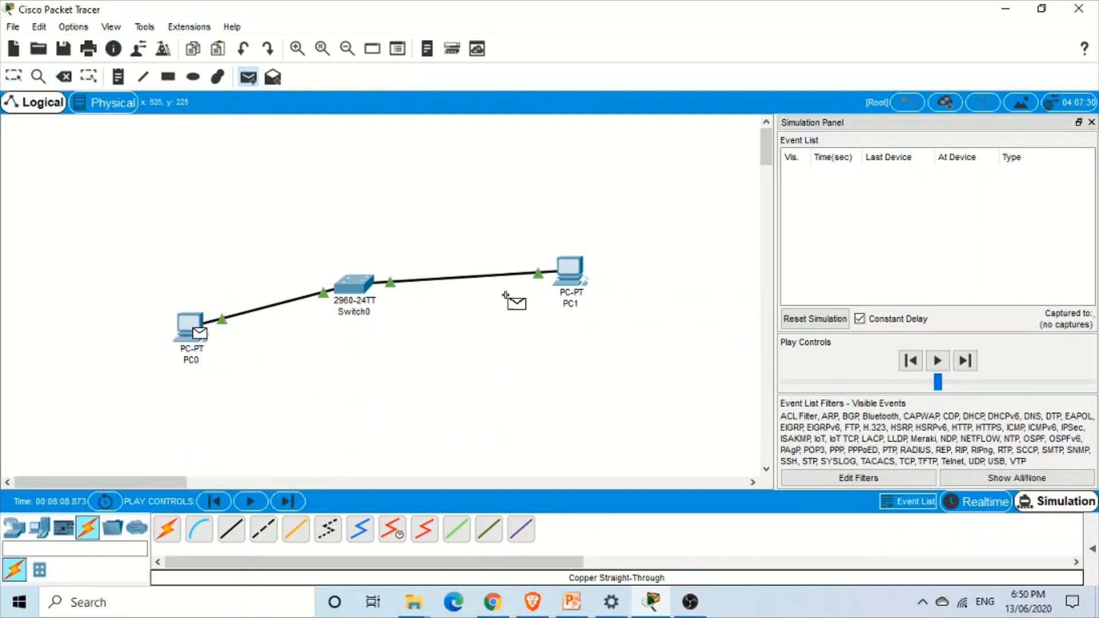
click(574, 274)
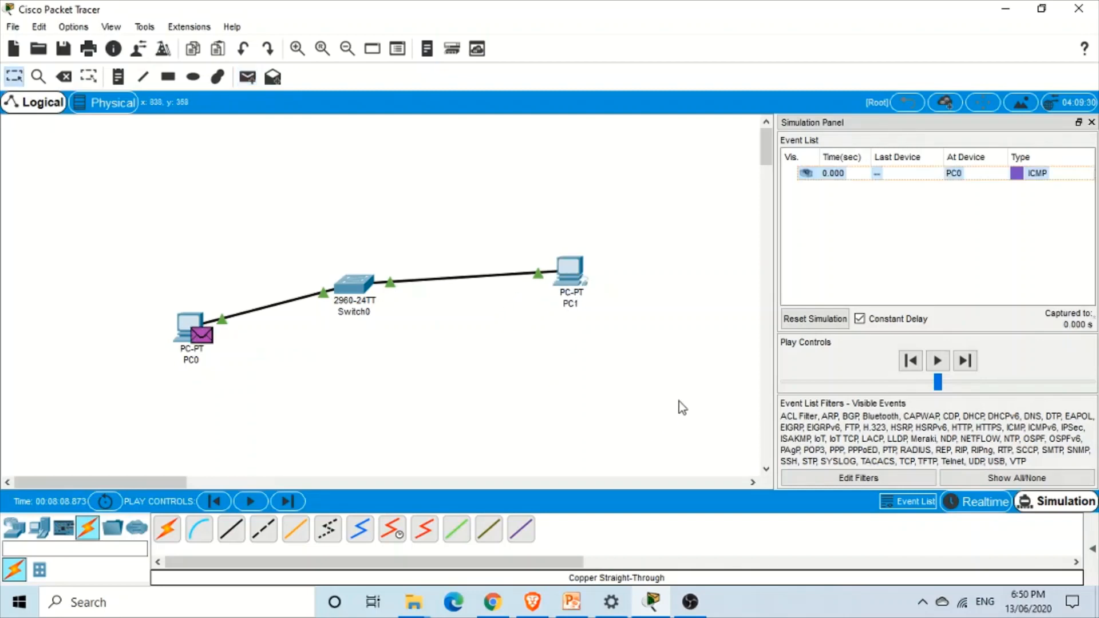
click(945, 367)
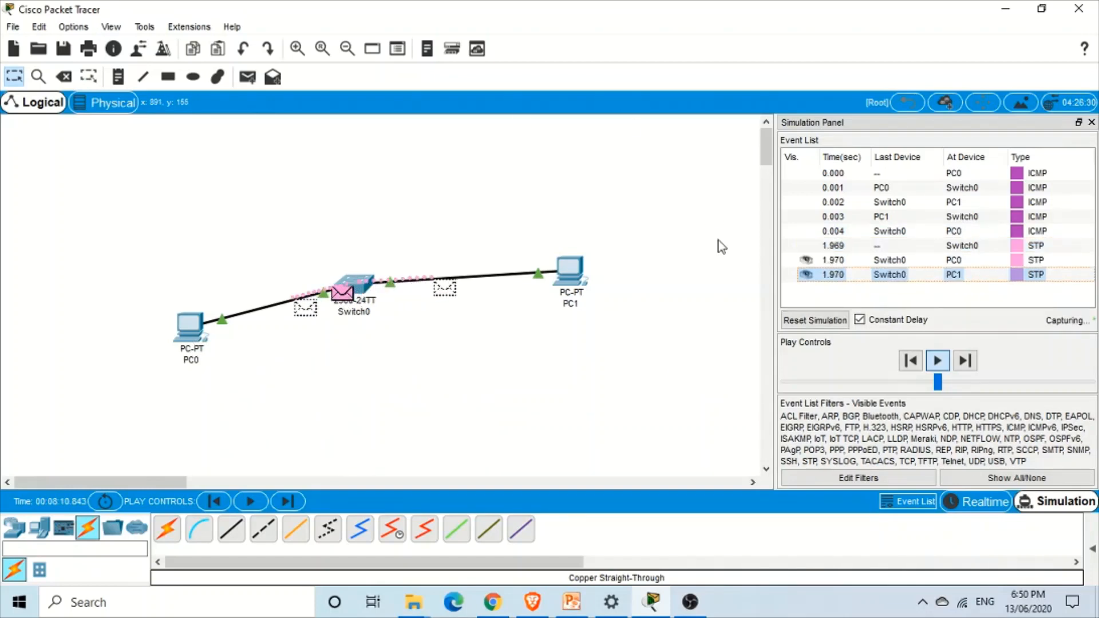
click(990, 504)
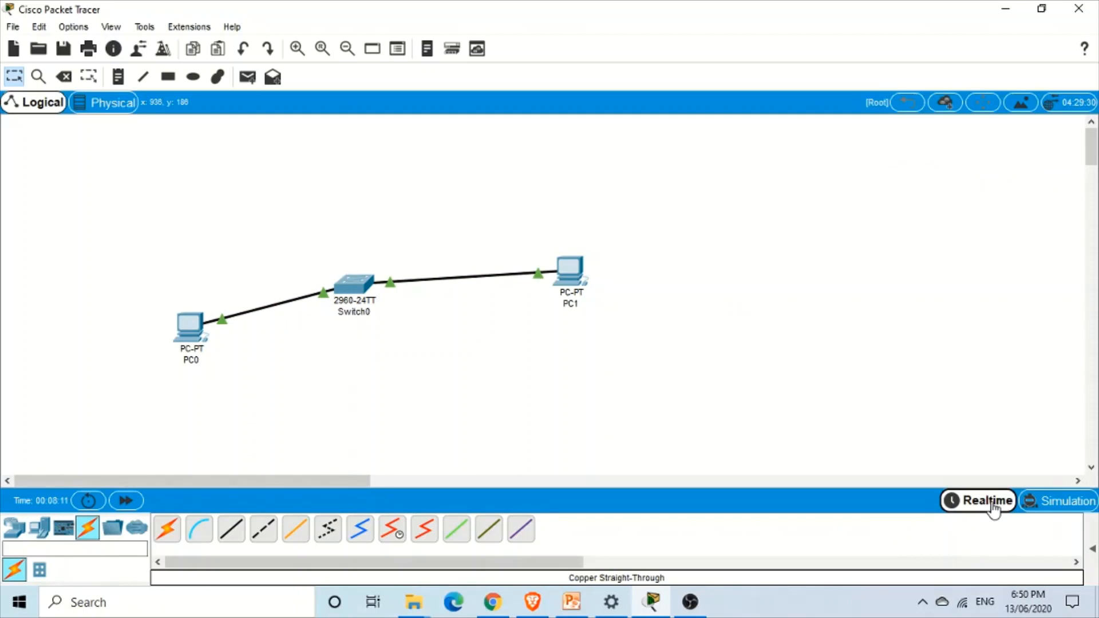